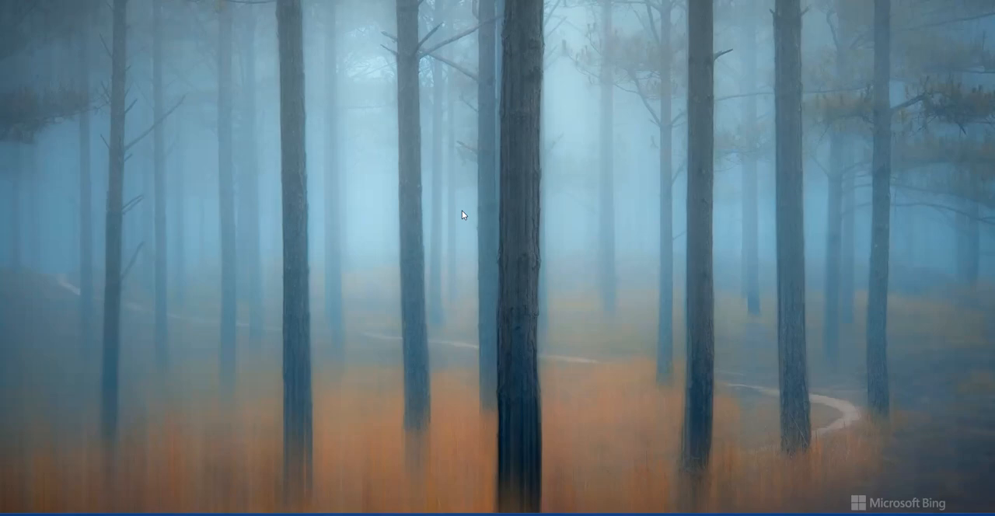
Switch to memoQ and open the demoing (EN-AR) term base for editing
left_click(555, 515)
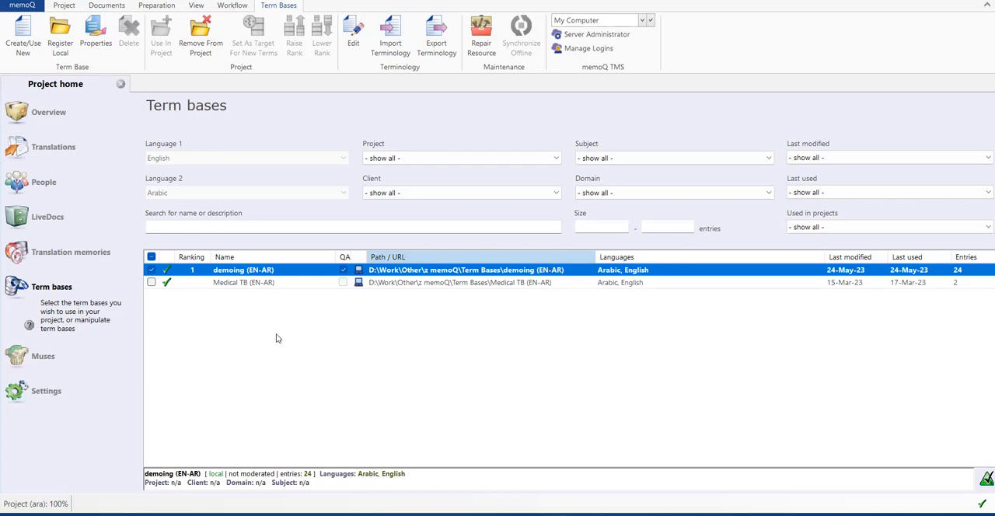
right_click(289, 271)
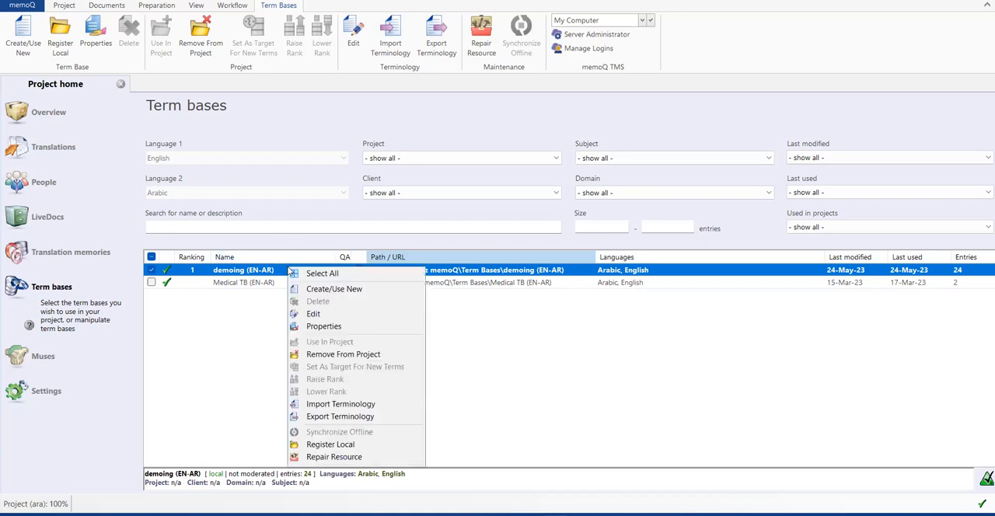
left_click(323, 313)
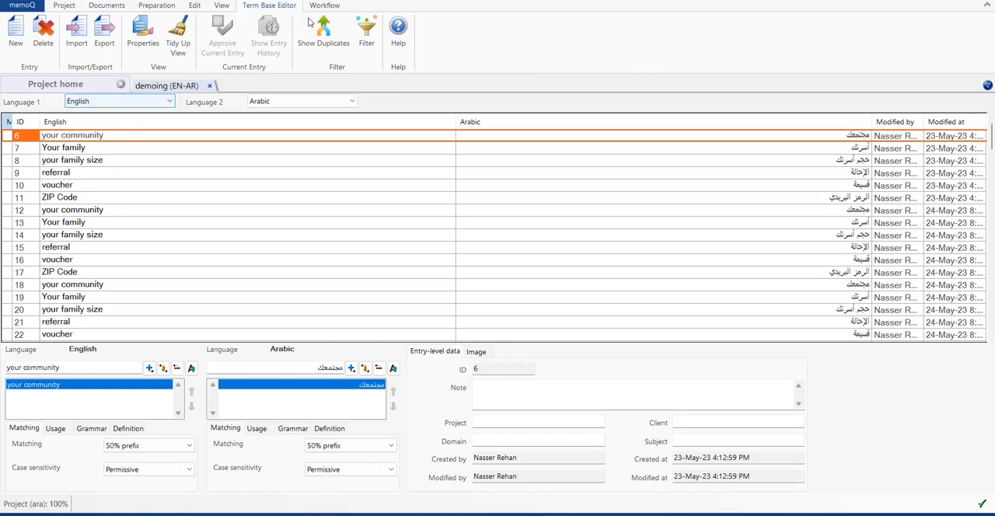
Filter the term base for duplicates with at least one term the same in both English and Arabic, marking non-main duplicates for merging
left_click(343, 53)
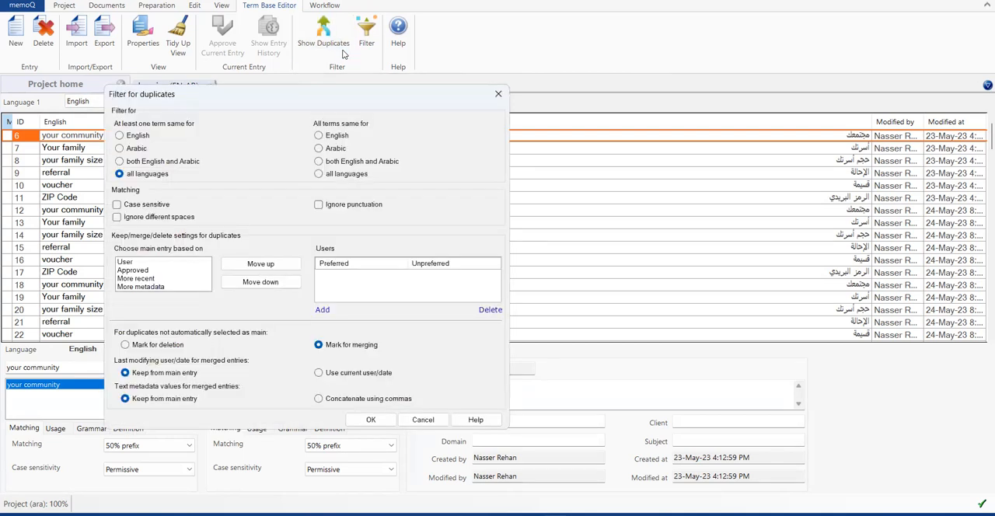
left_click_drag(322, 93, 423, 60)
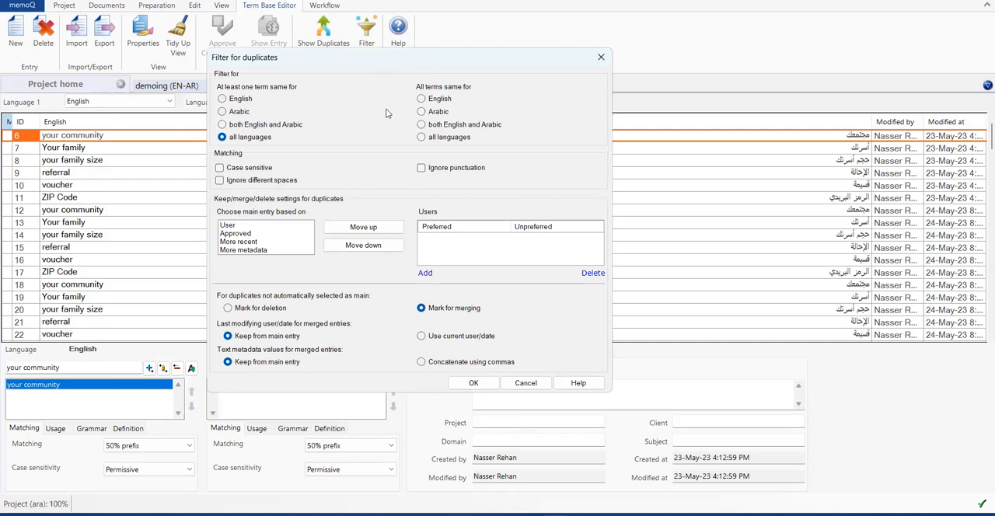
left_click(267, 126)
left_click(476, 383)
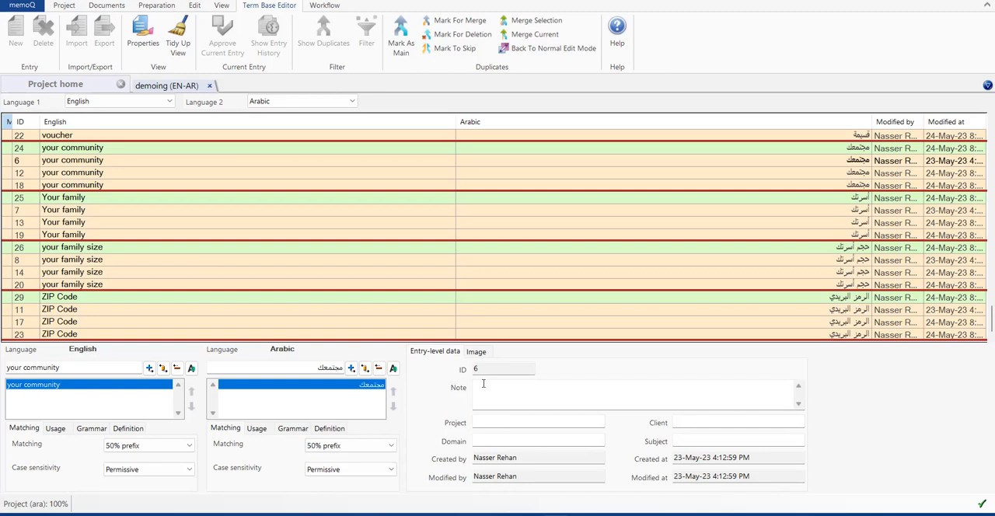
Merge and commit all the duplicate entries, and return the term base to normal edit mode
left_click(560, 25)
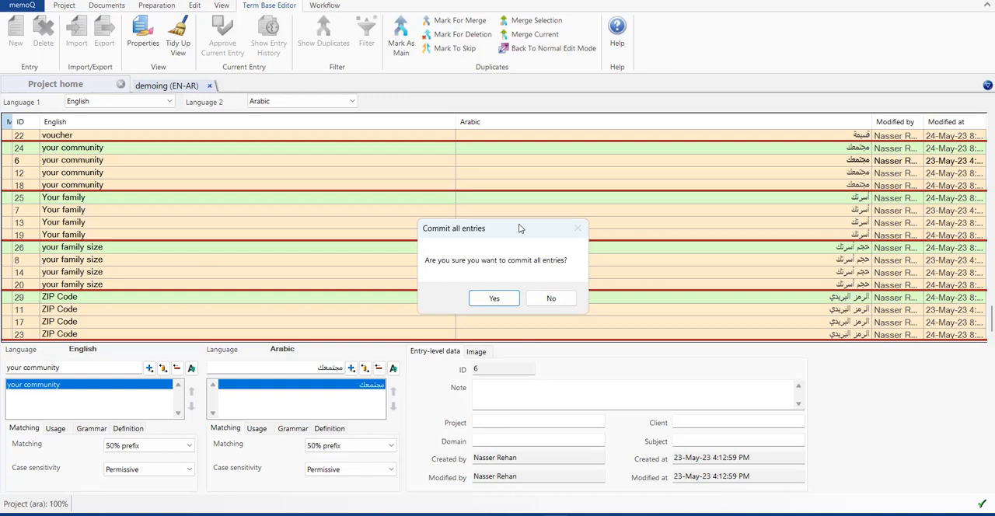
left_click(507, 299)
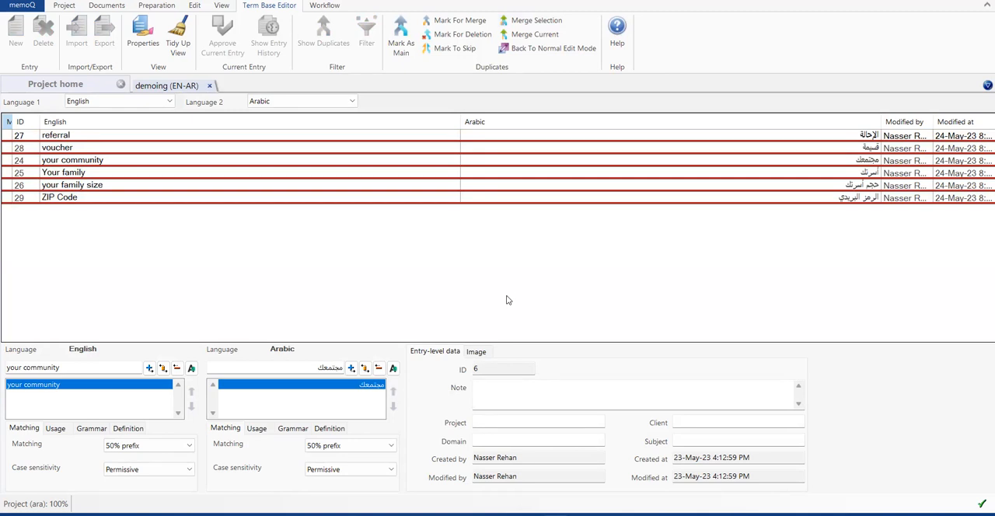
left_click(565, 53)
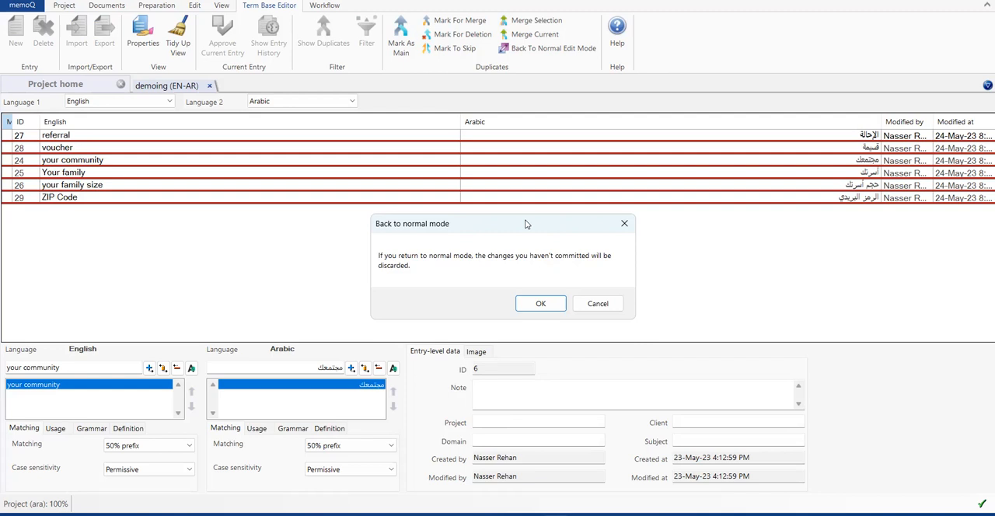
left_click(547, 304)
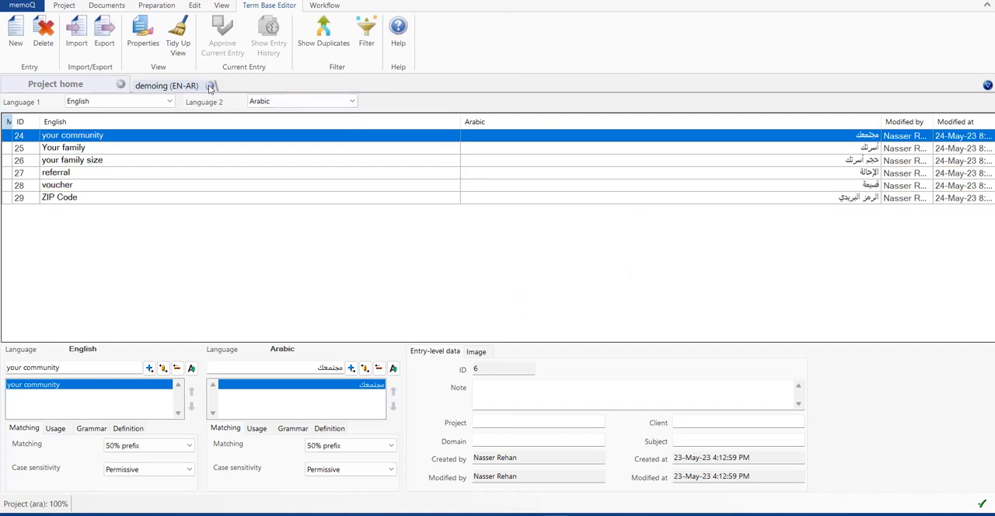
Close the term base editor and export the demoing (EN-AR) terminology as XLSX, replacing the existing demoing (EN-AR).xlsx file
left_click(210, 86)
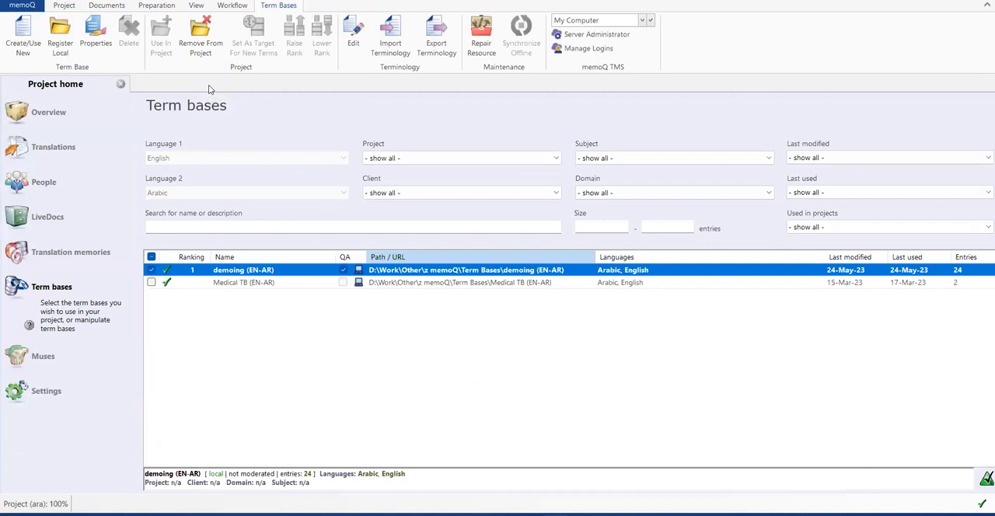
right_click(310, 271)
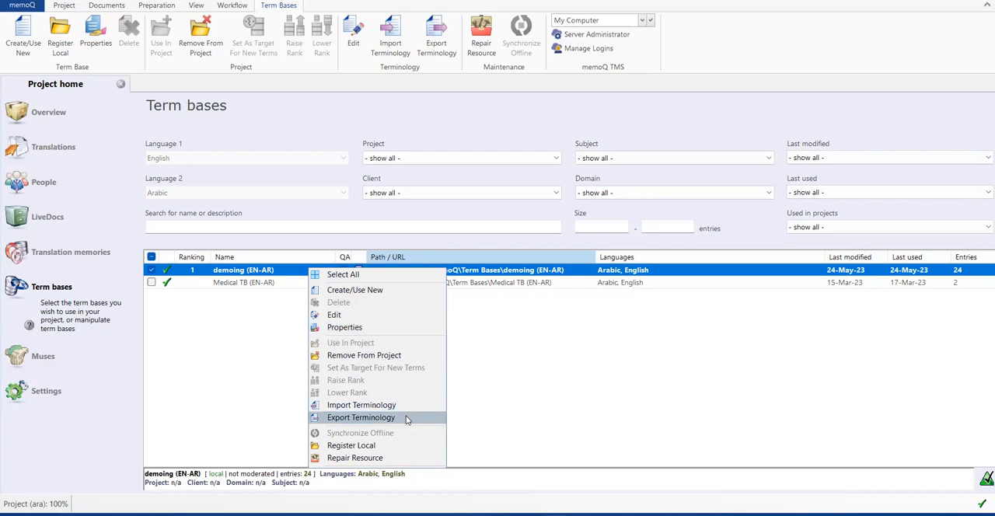
left_click(360, 417)
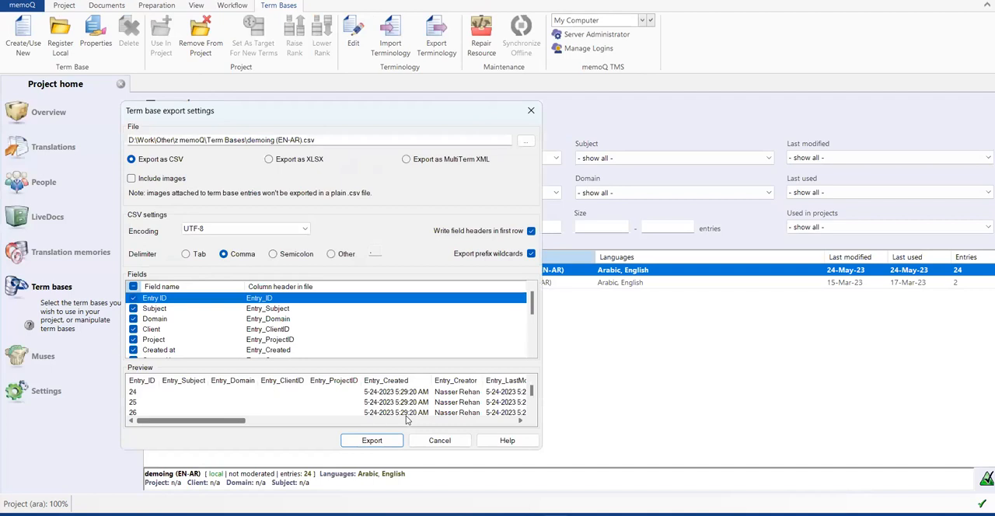
left_click(269, 160)
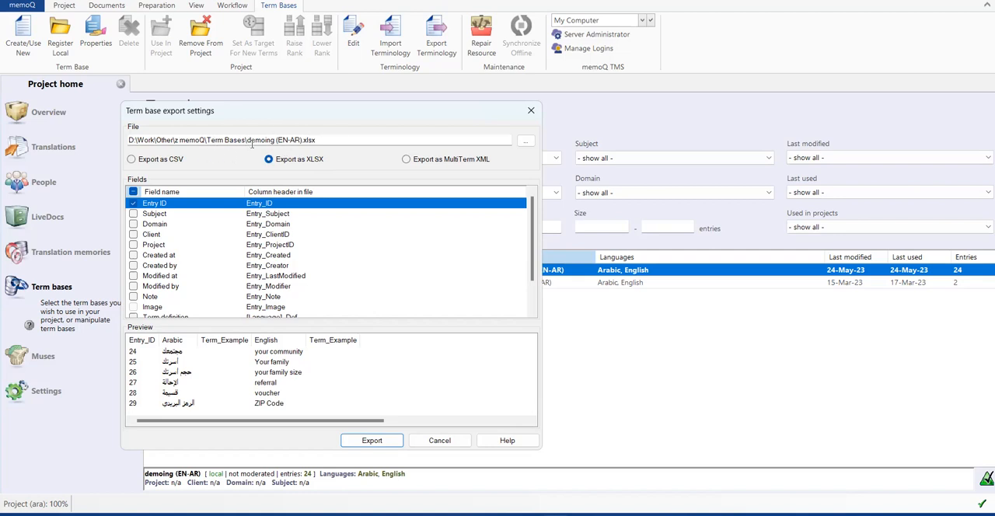
left_click(526, 143)
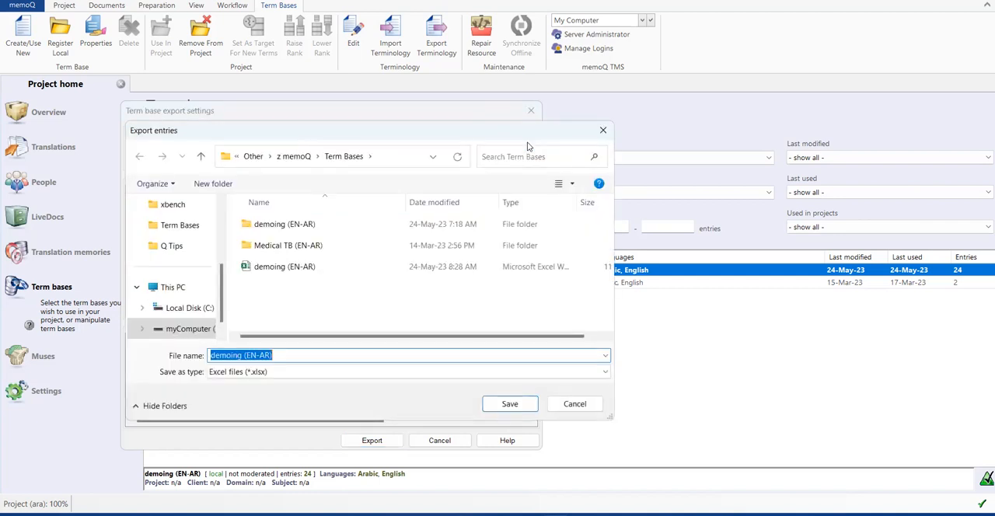
left_click(602, 131)
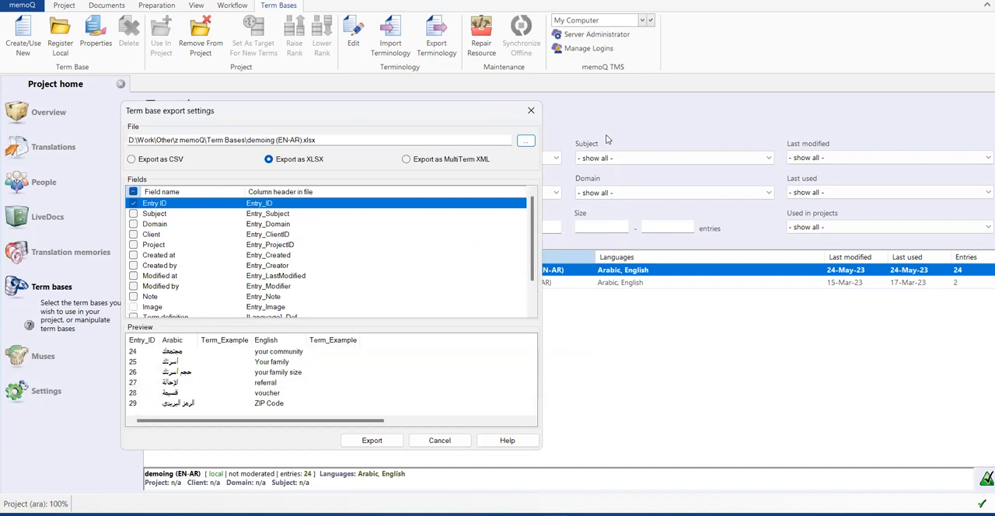
left_click(373, 447)
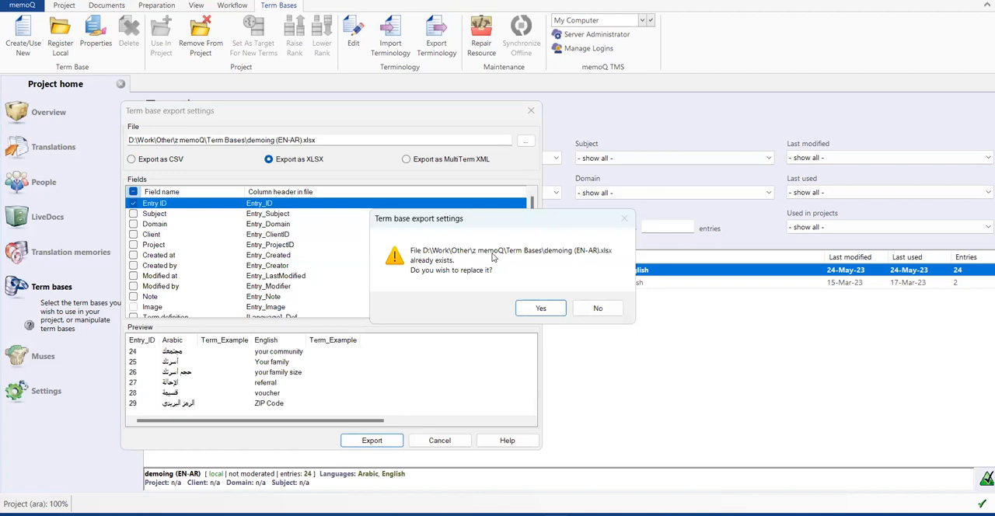
left_click(529, 311)
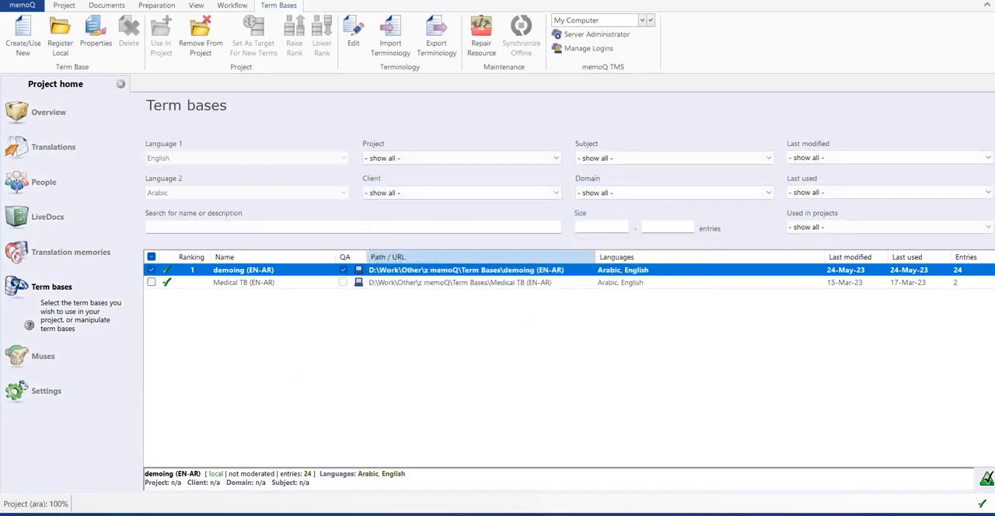
Switch to File Explorer, open the exported demoing (EN-AR) workbook in Excel and examine its entries at a larger zoom
left_click(497, 515)
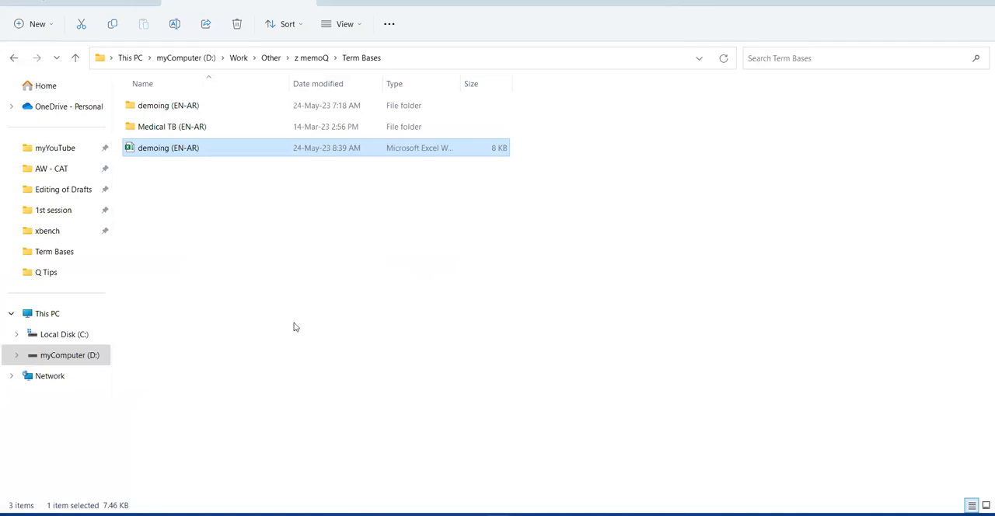
double_click(199, 150)
right_click(199, 148)
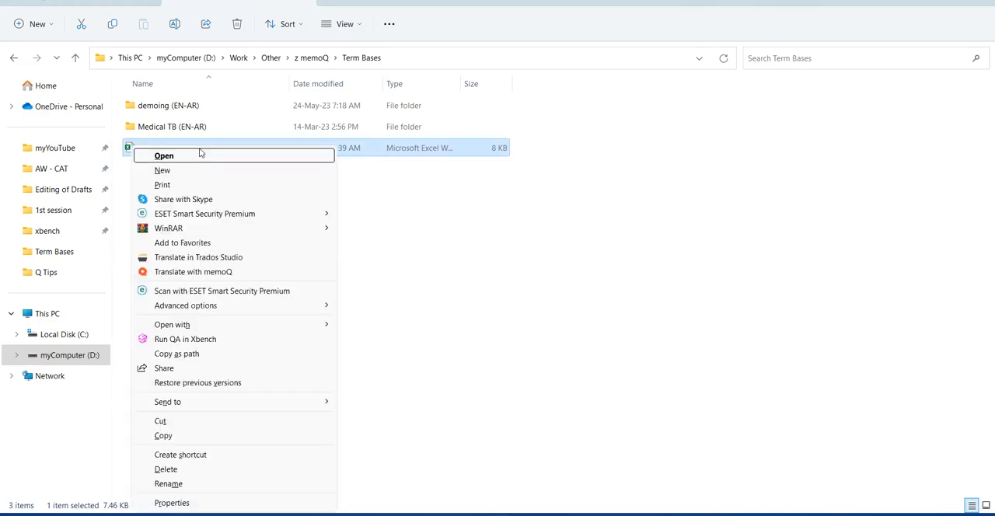
left_click(199, 153)
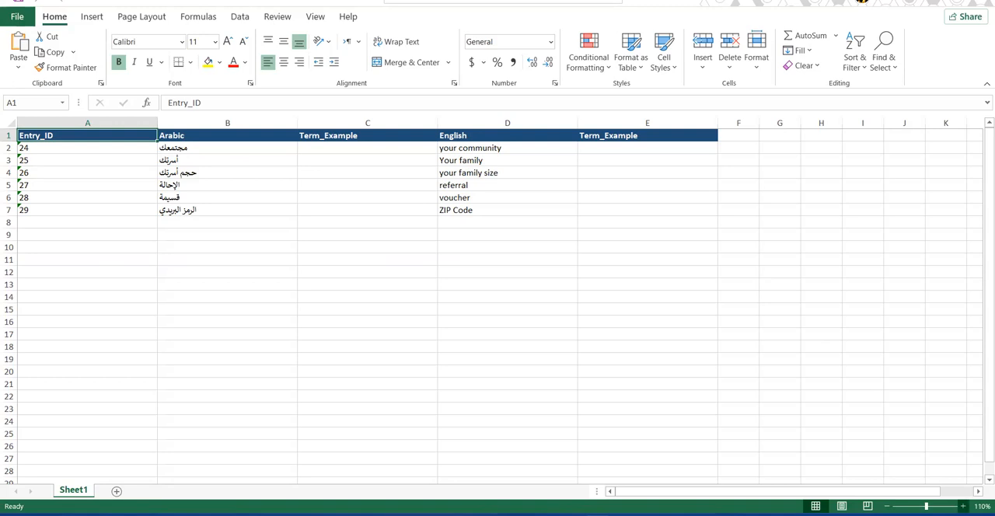
left_click(963, 506)
left_click(963, 506)
left_click(963, 505)
left_click(962, 506)
left_click(963, 506)
left_click(962, 506)
left_click(963, 505)
left_click(963, 506)
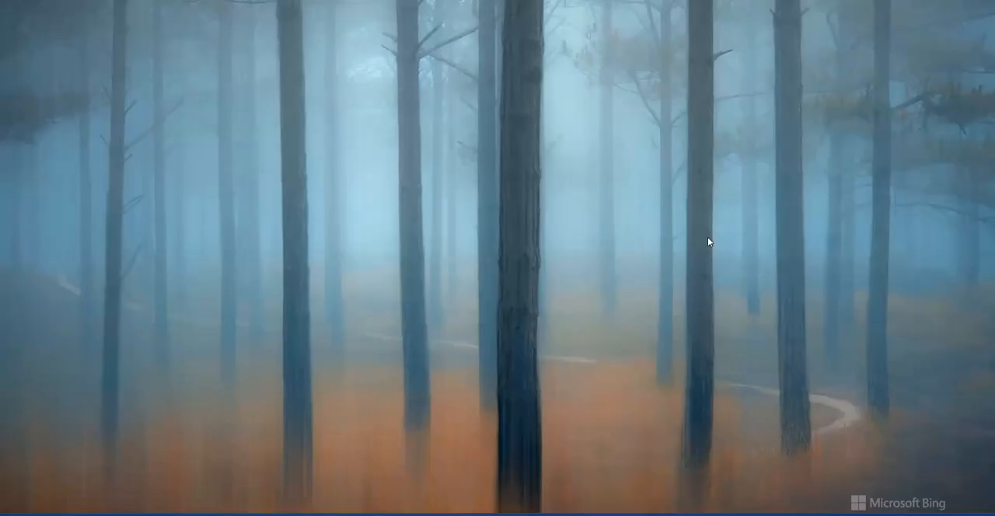
right_click(707, 237)
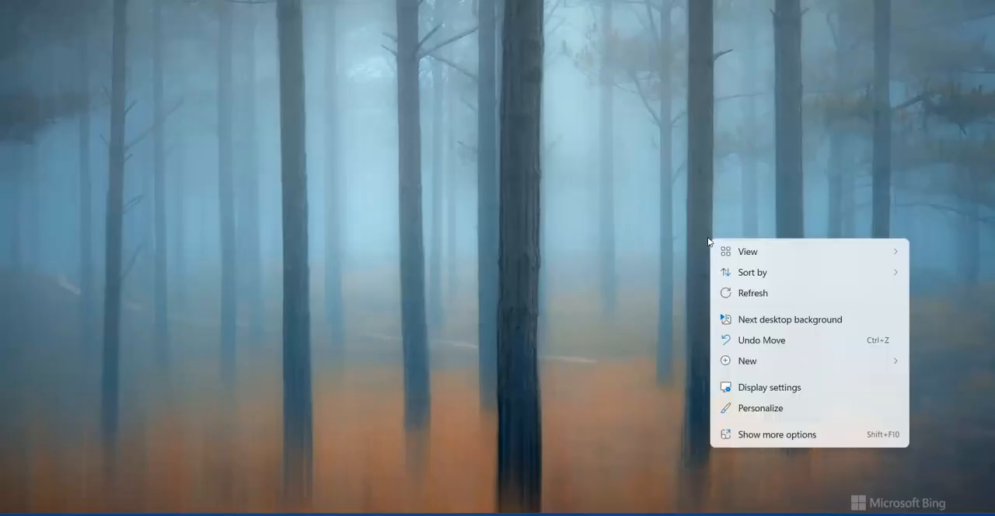
left_click(781, 298)
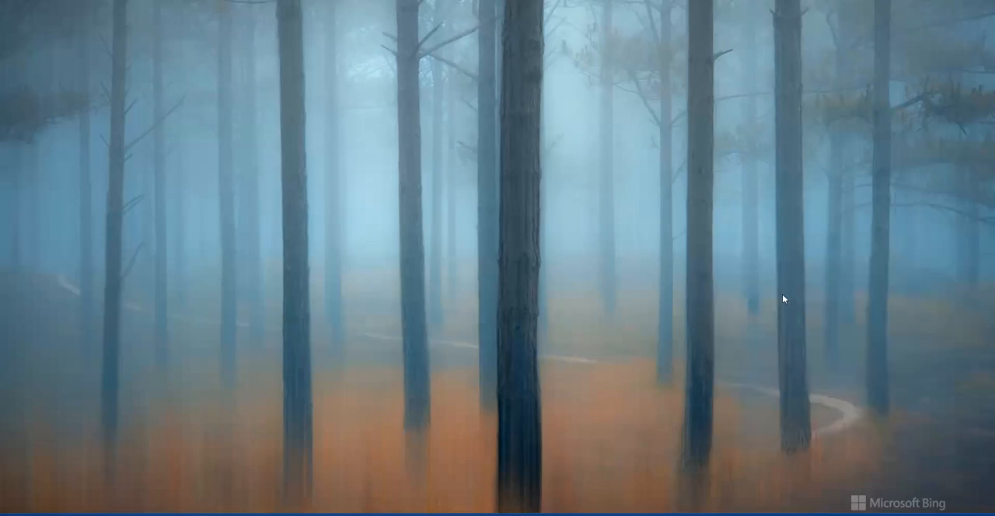